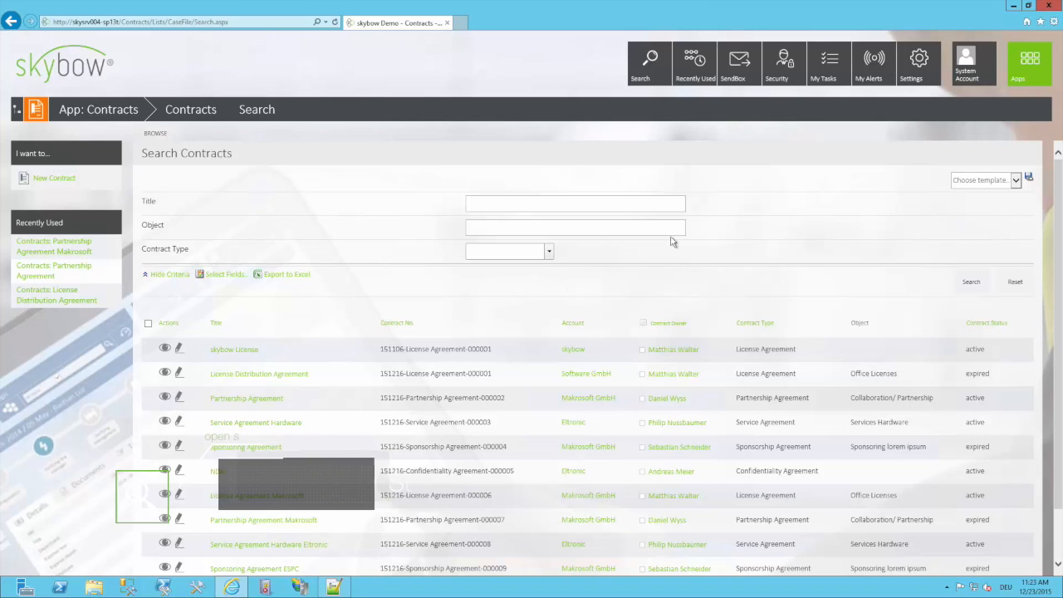
Open Solution Studio for the Contracts app and add a new conditional action to the Contracts case file
click(914, 63)
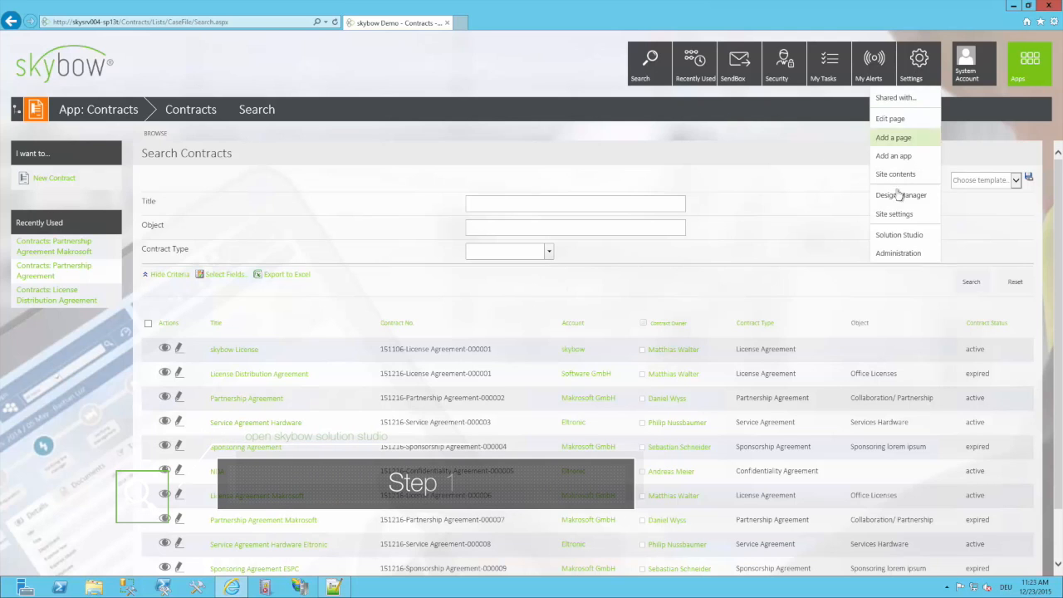
click(899, 236)
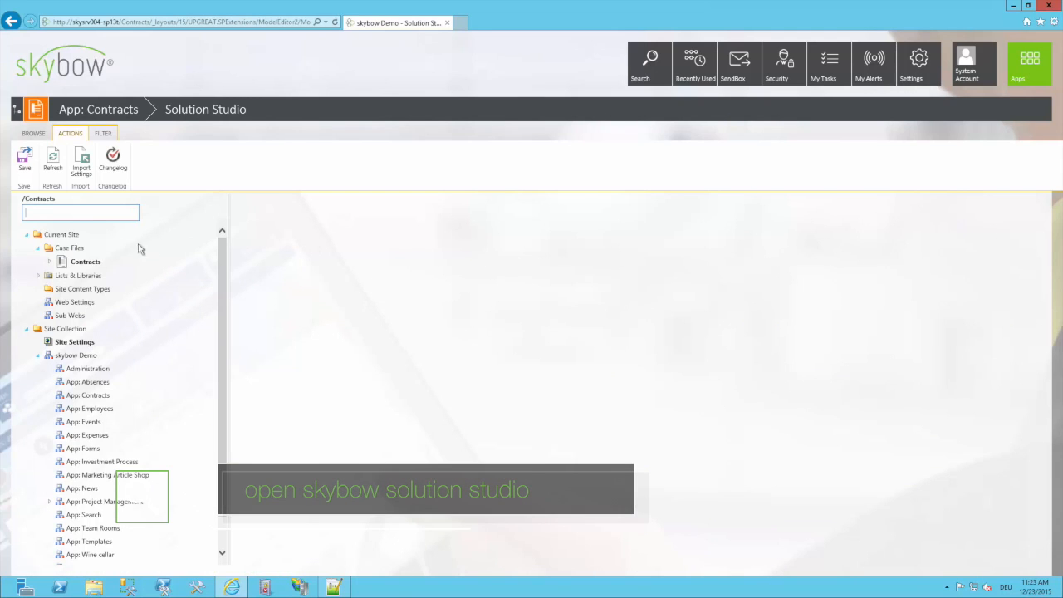
click(83, 264)
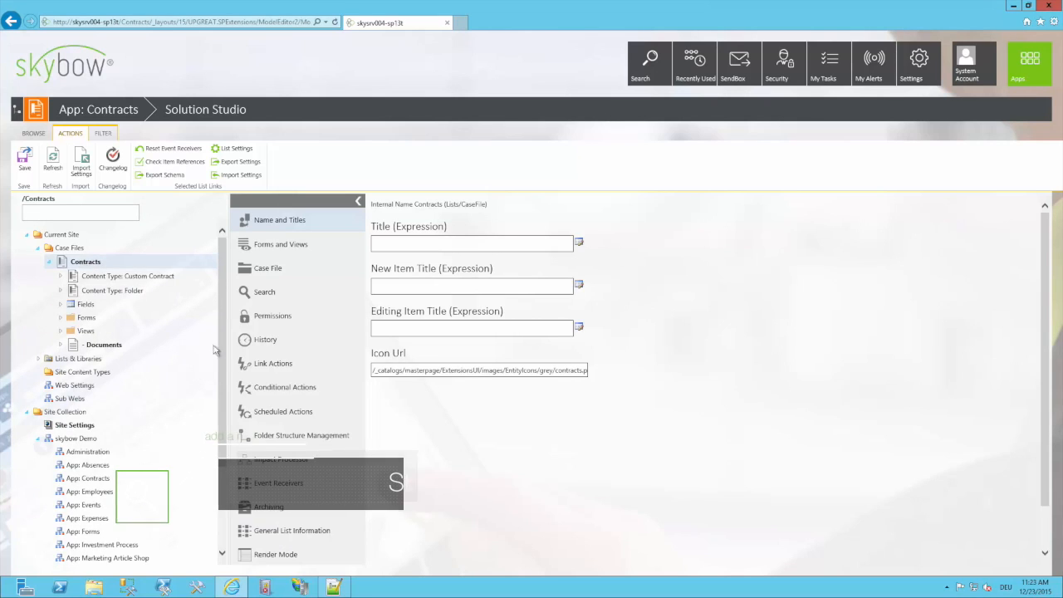
click(294, 388)
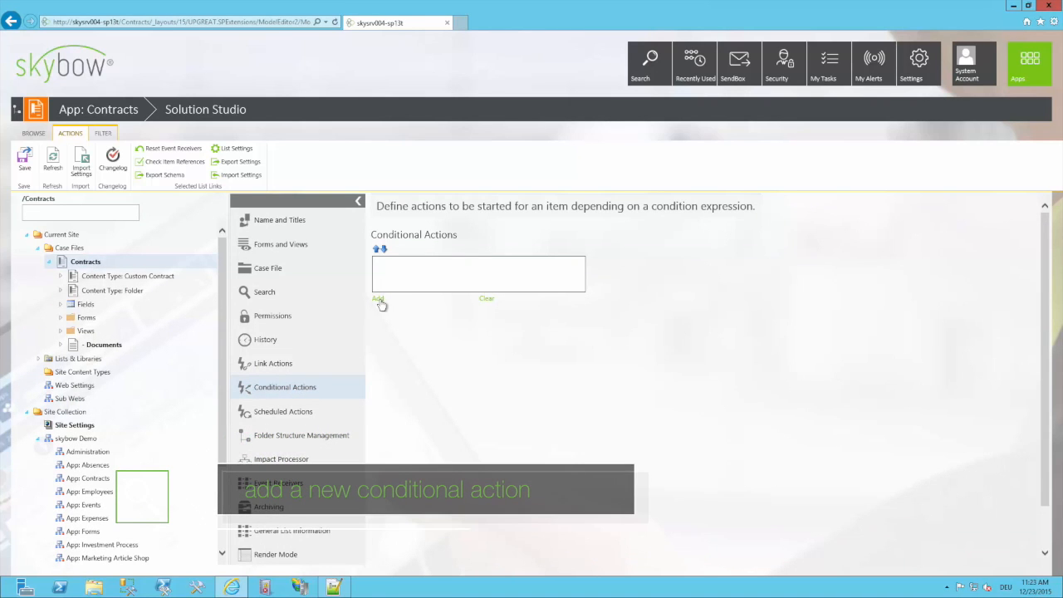
click(379, 300)
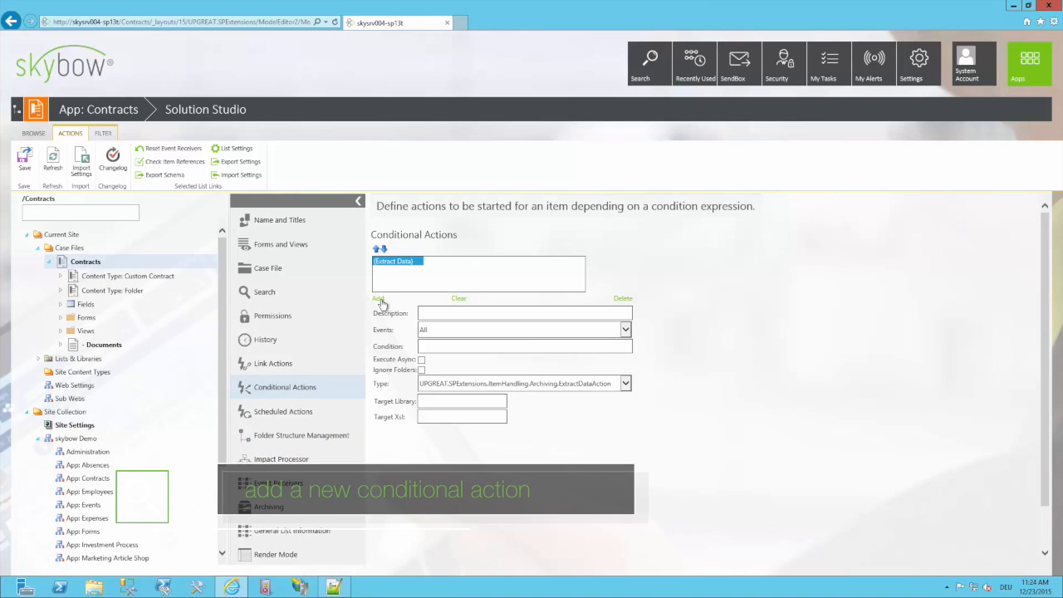
Describe the new conditional action as "Expiration Notification" and set its events to Added or Updated
click(431, 313)
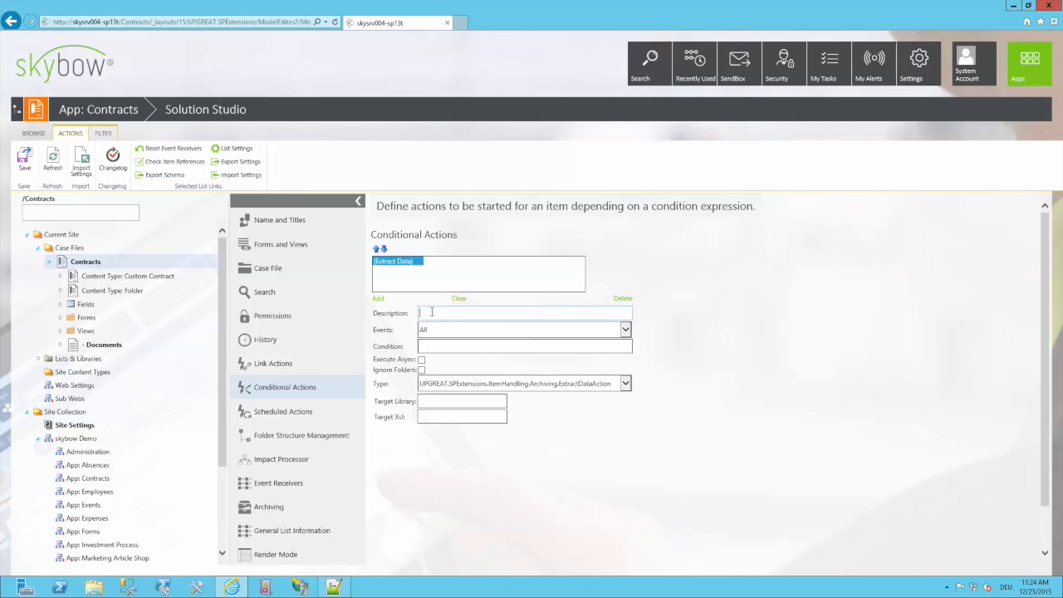
text(Expiration Notification)
click(444, 333)
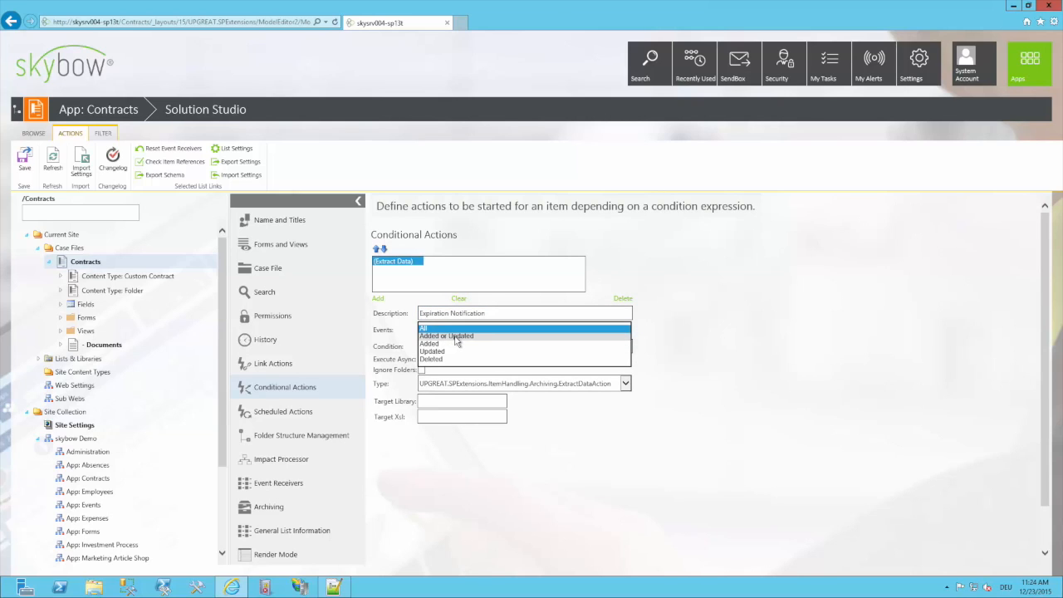
click(455, 336)
Set the action's condition to =Context.IsValueChanged("ContractStatus") && [[ContractStatus]] == "expired"
click(448, 346)
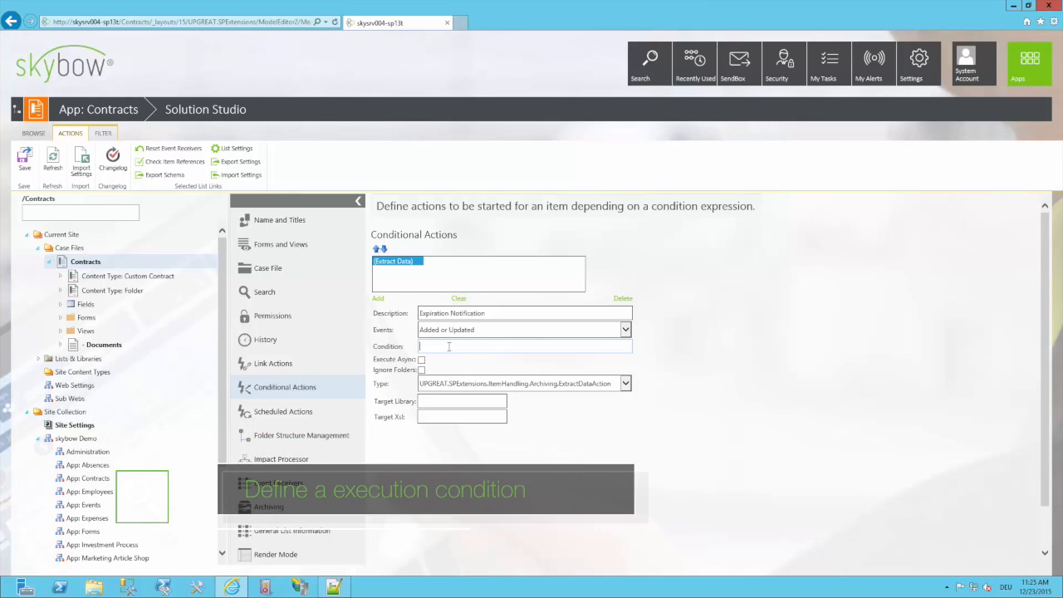
text(ValueChanged("ContractStatus") && [[ContractStatus]] == "expired")
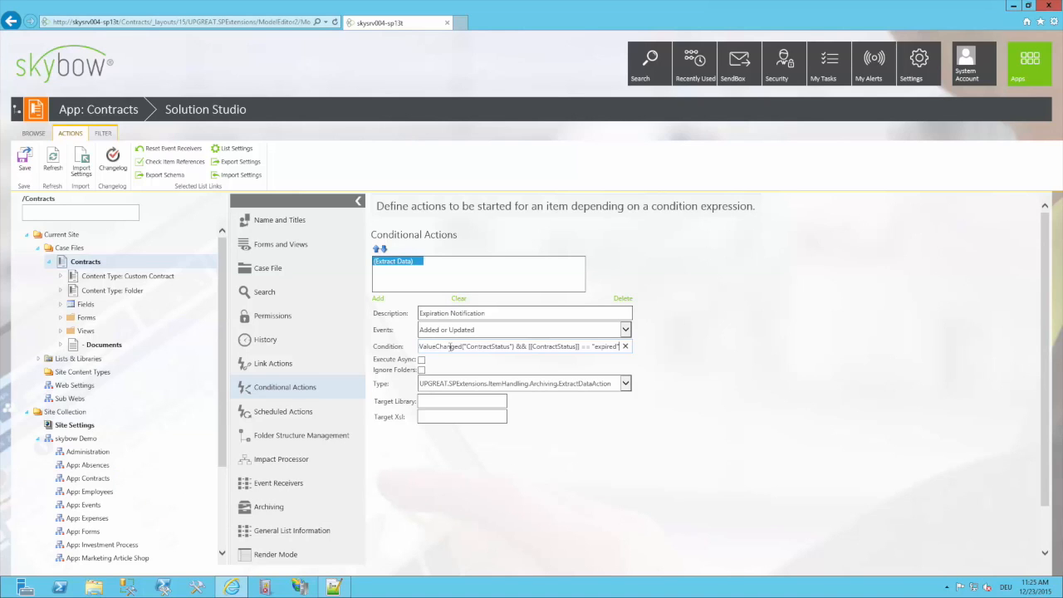
drag(444, 346, 390, 346)
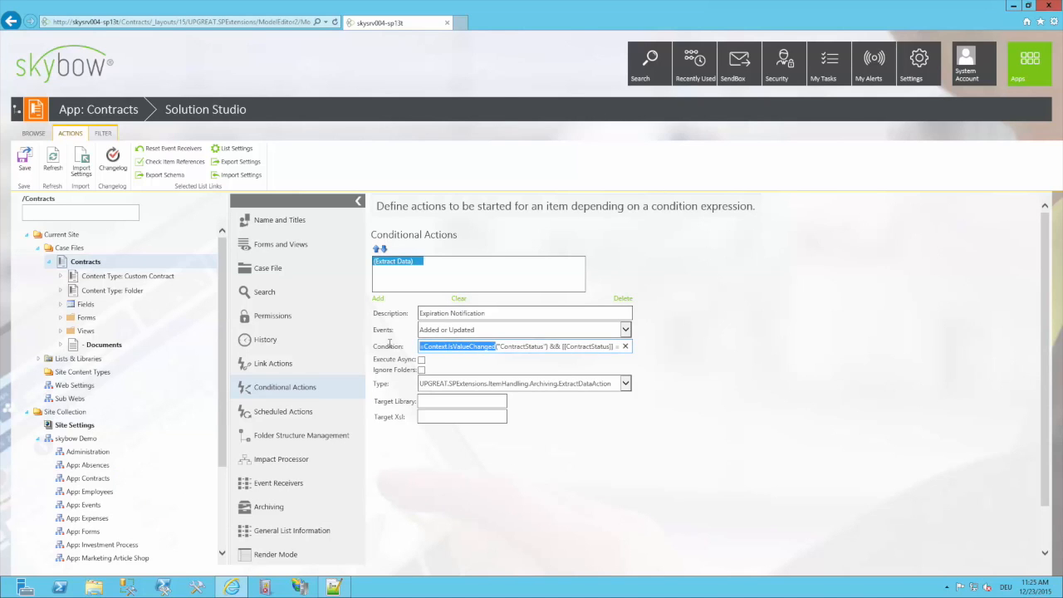
click(471, 347)
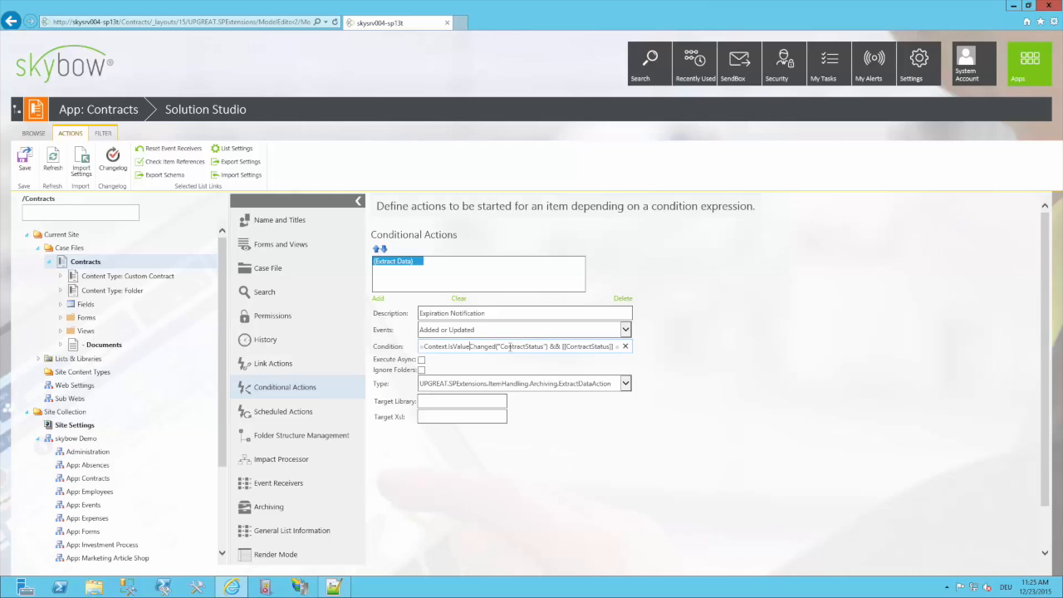
double_click(510, 347)
drag(565, 347, 626, 349)
double_click(604, 348)
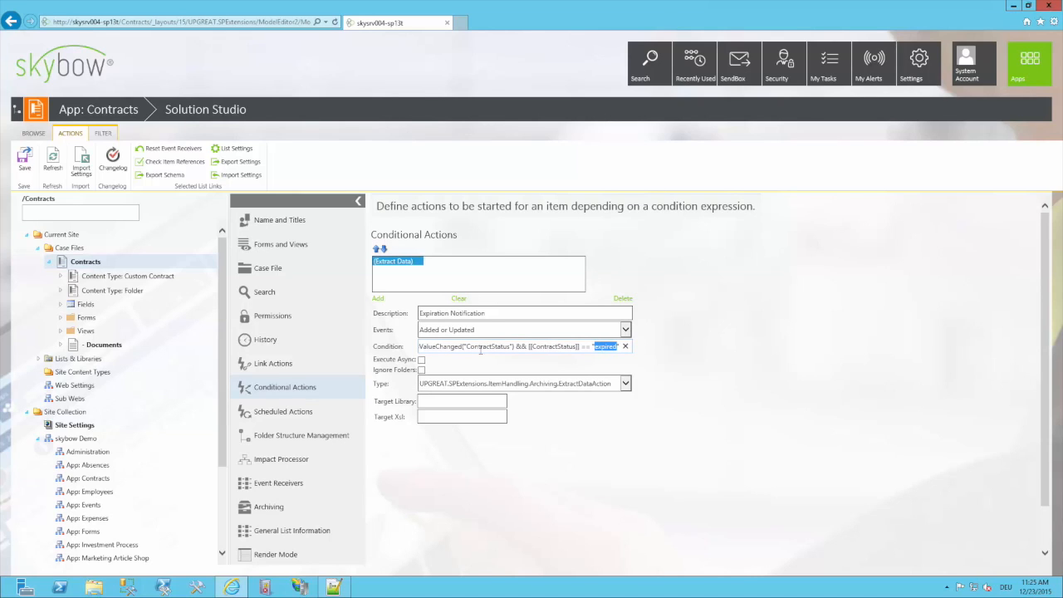
Enable asynchronous execution for the Expiration Notification action and set its type to Send Mail
click(422, 360)
click(454, 385)
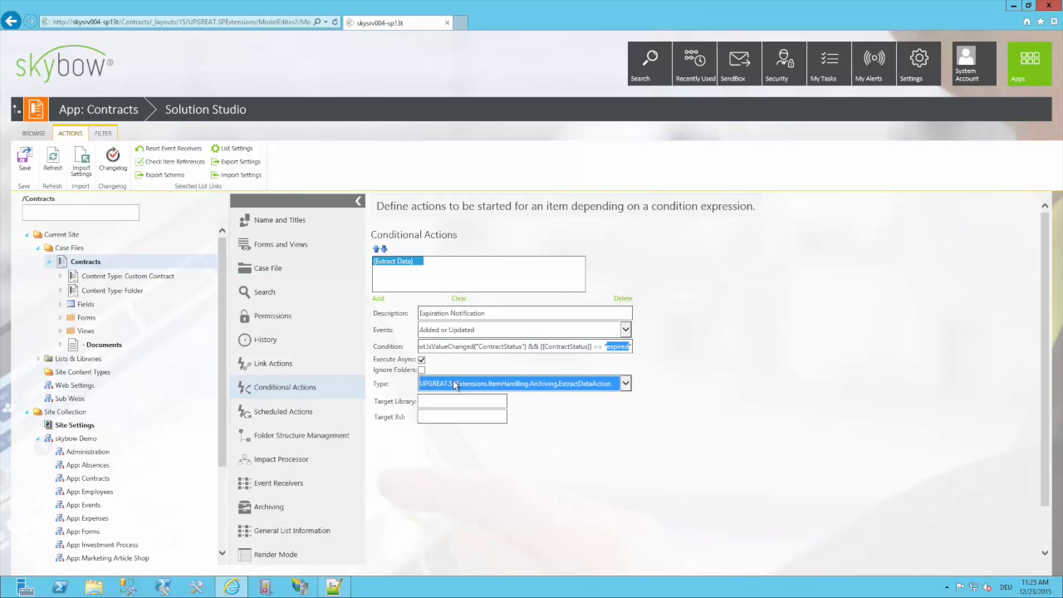
click(454, 385)
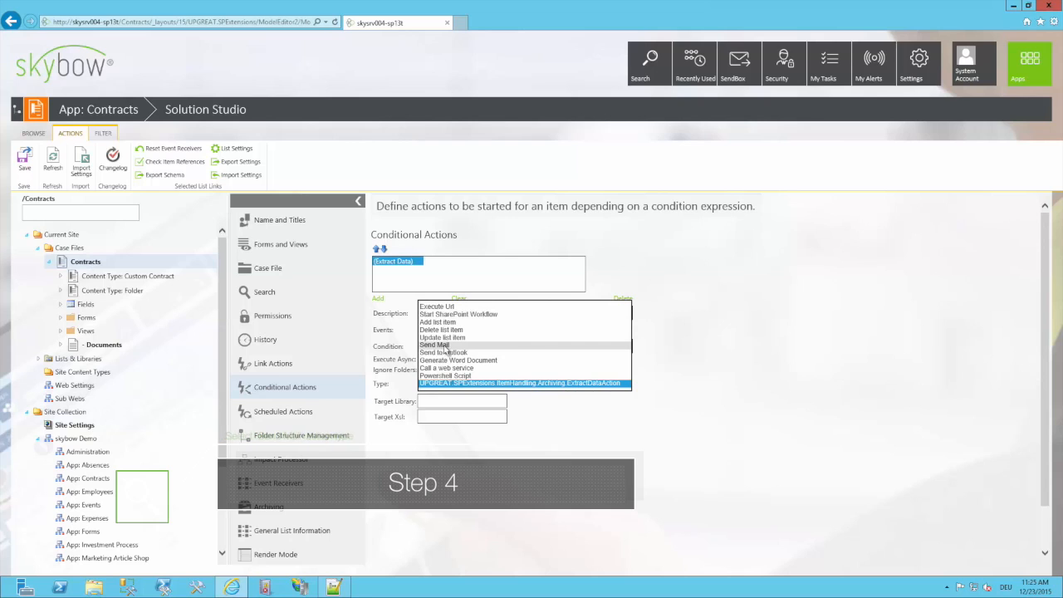
click(468, 345)
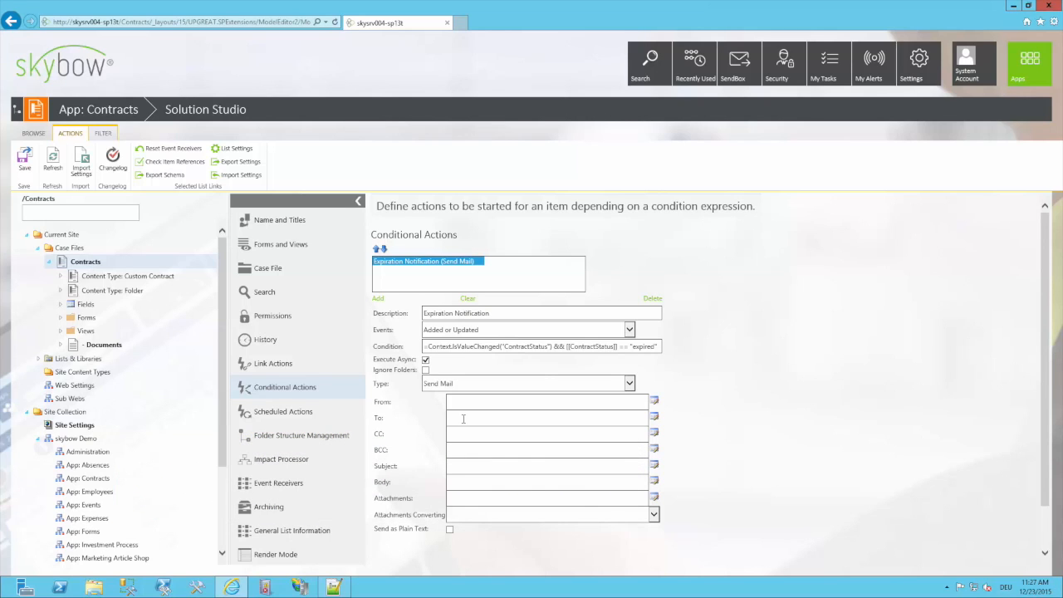
Address the mail to [[ContractOwner.EMail]] and set its subject to "The contract has expired: [[Title]]"
click(463, 418)
text([[ContractOwner]].EMail)
click(463, 465)
text(The contract has expired: [[]])
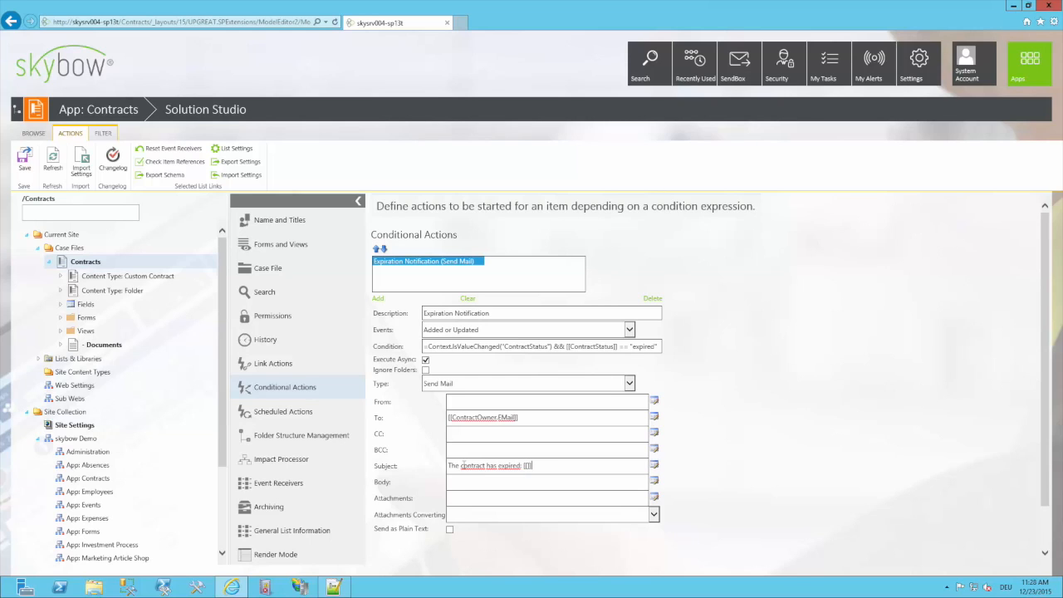
text(Title)
Paste the prepared expiration text as the mail body template, with contract number, title, account, type, status and the link to the contract
click(654, 481)
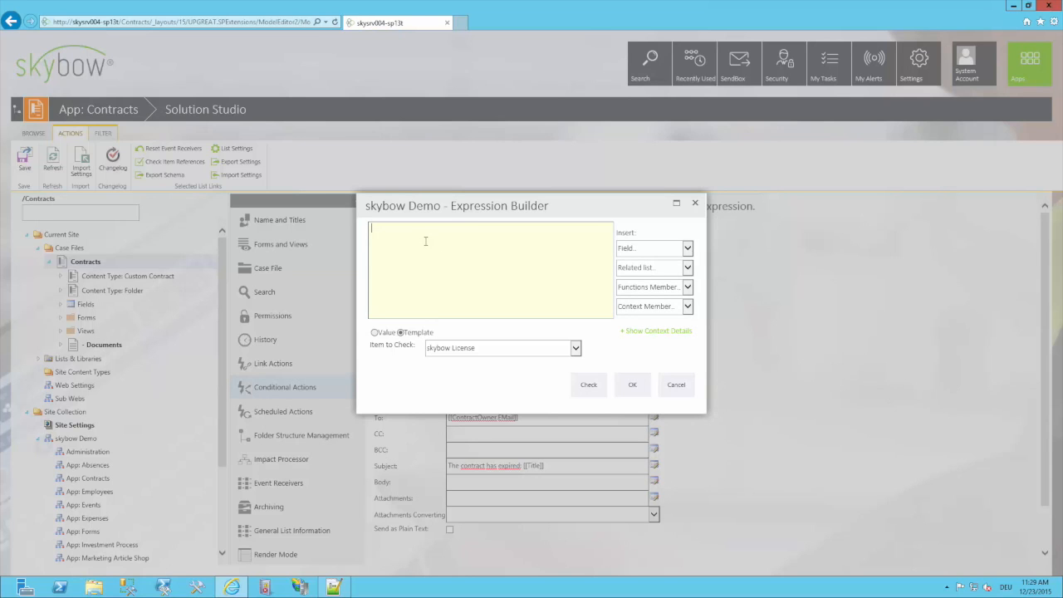
key(ctrl+v)
scroll(426, 242, up, 5)
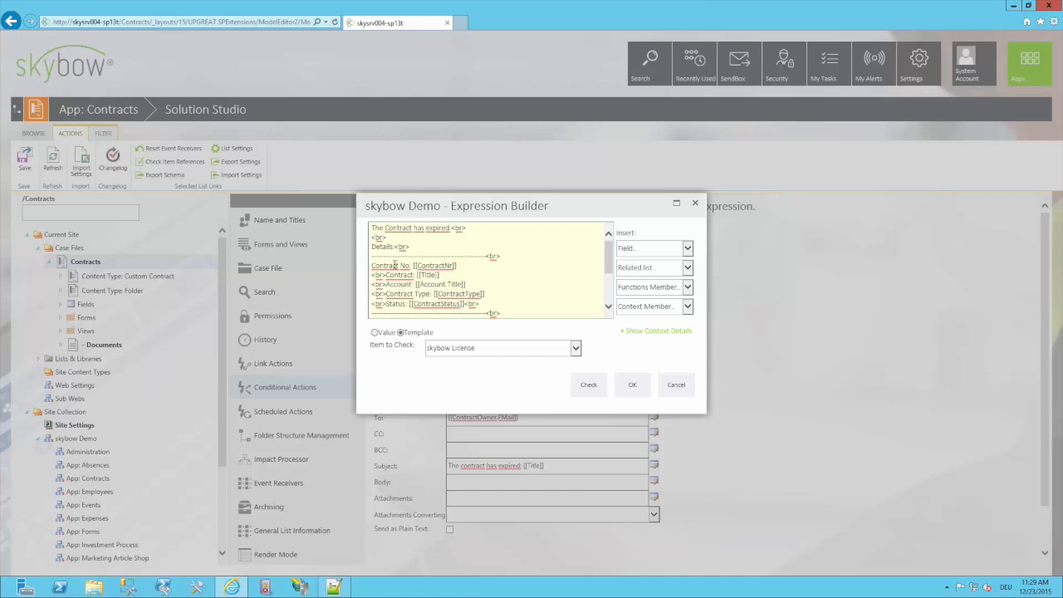
drag(413, 265, 458, 266)
click(427, 274)
scroll(427, 285, down, 5)
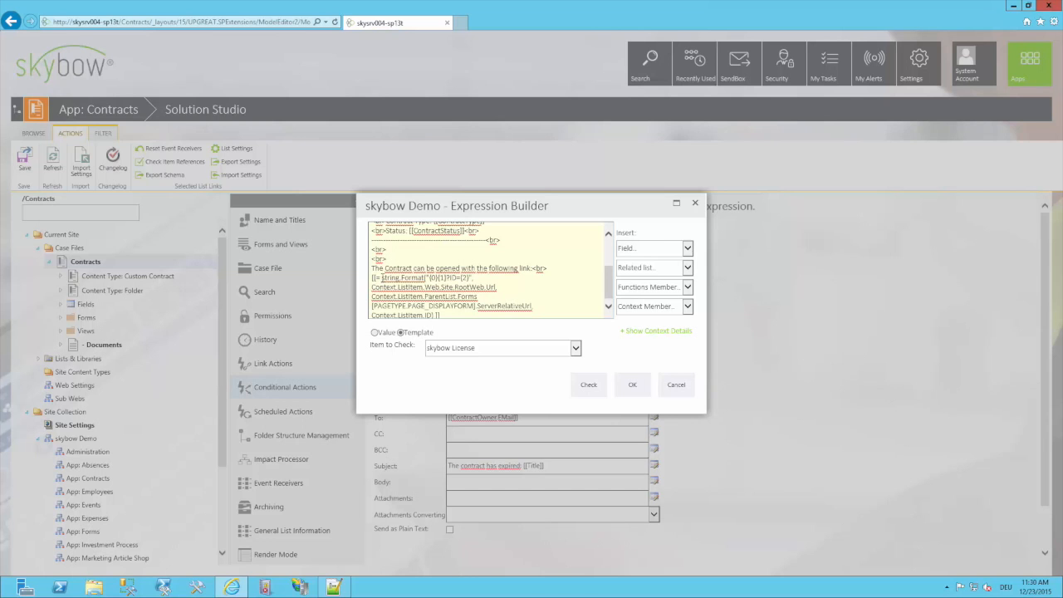
click(636, 387)
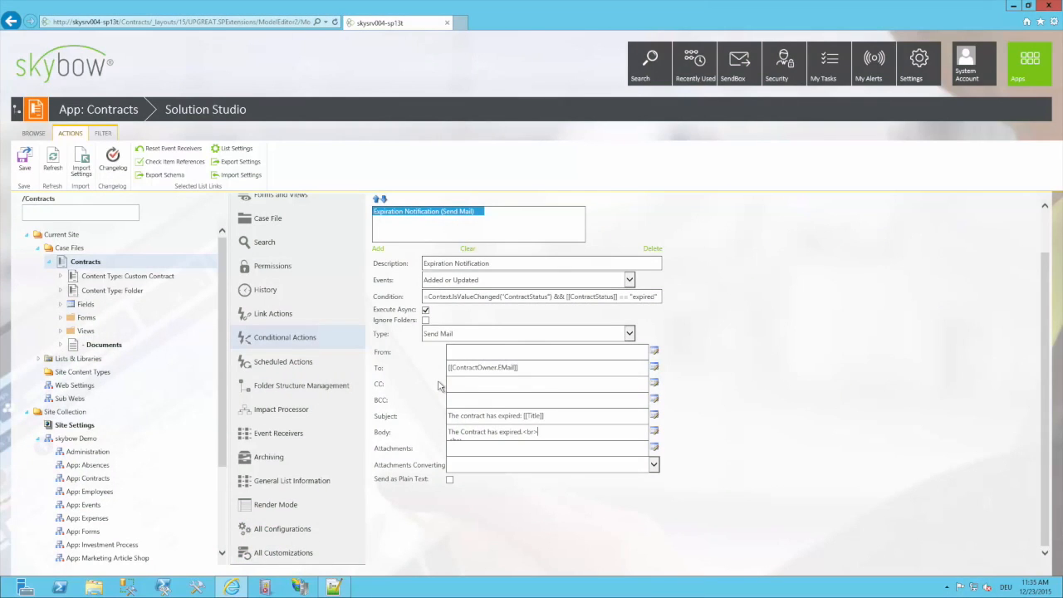
Examine the query conditions of the Deadline Reminder scheduled action in the CAML Query Builder
click(297, 366)
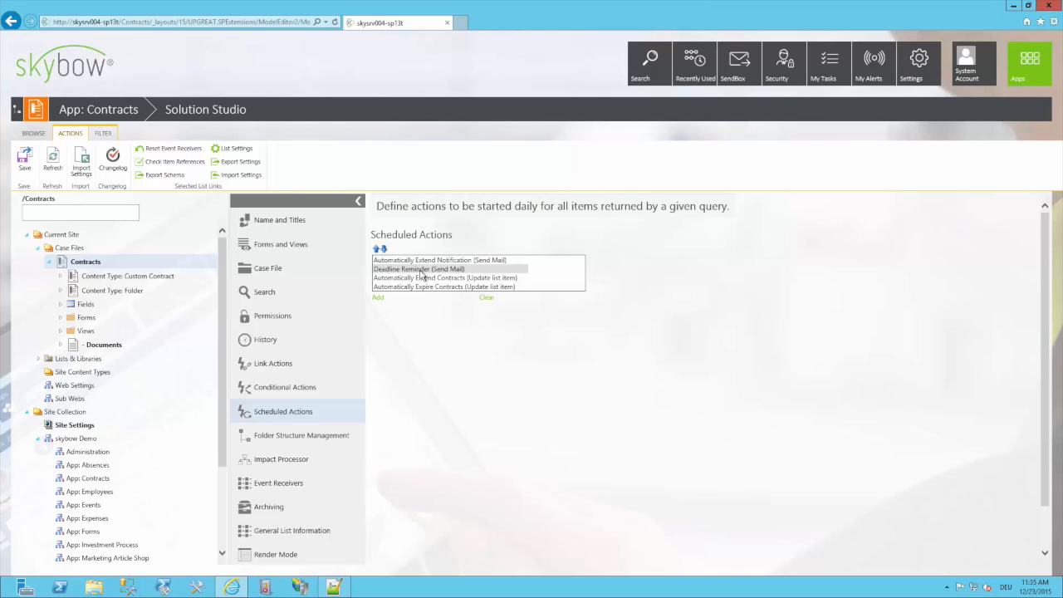
click(422, 274)
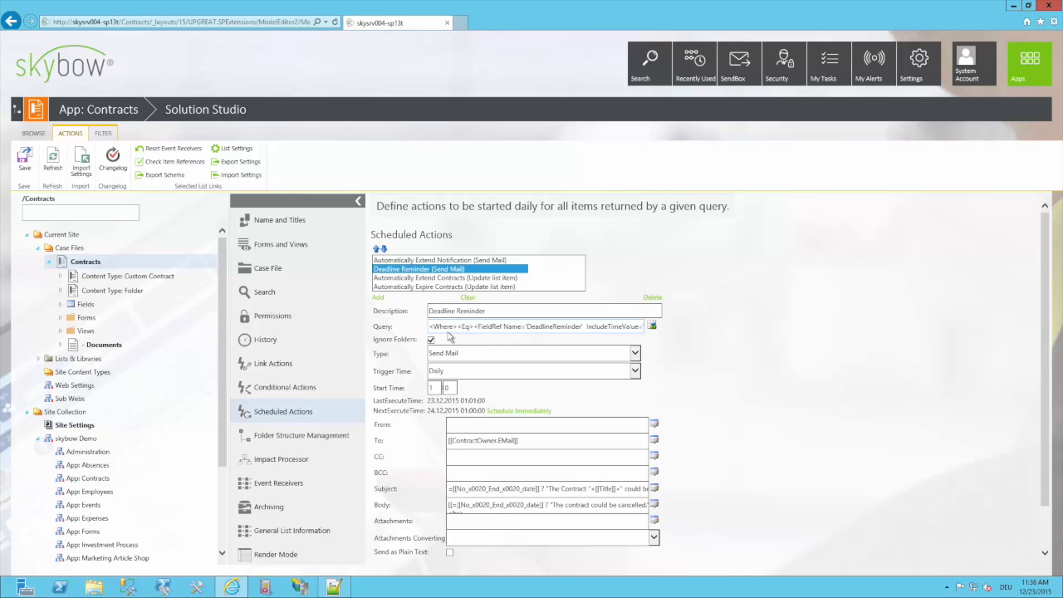
click(653, 327)
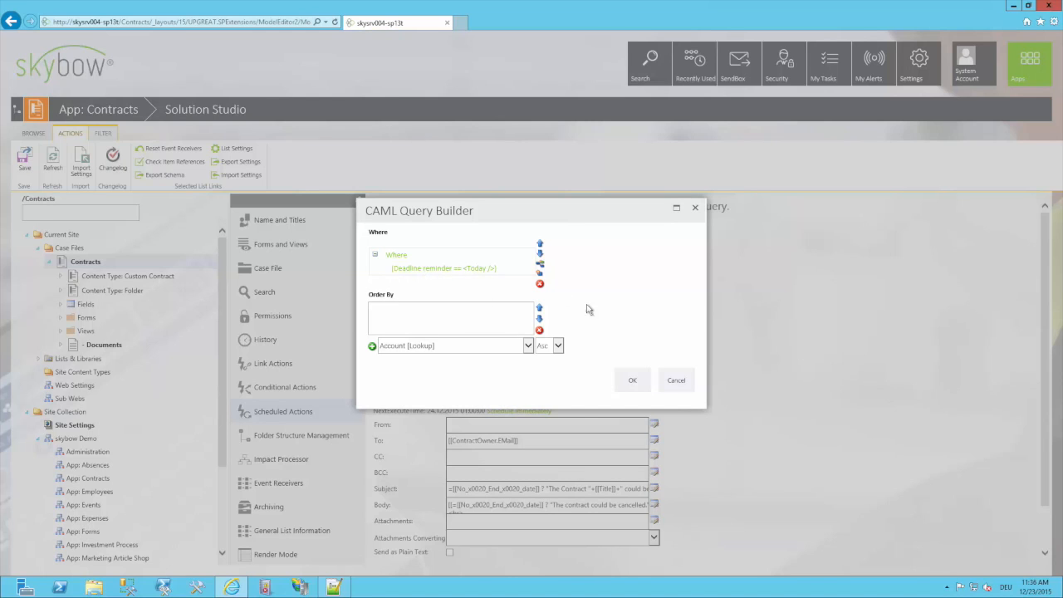
click(676, 381)
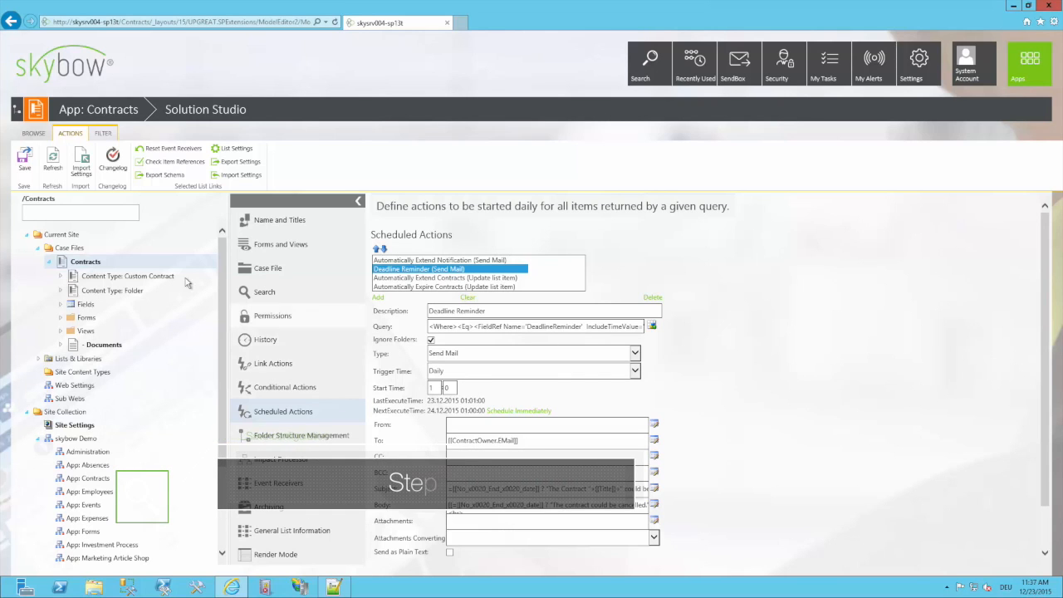
Save the Solution Studio configuration and return to the contract search page of the Contracts app
click(25, 155)
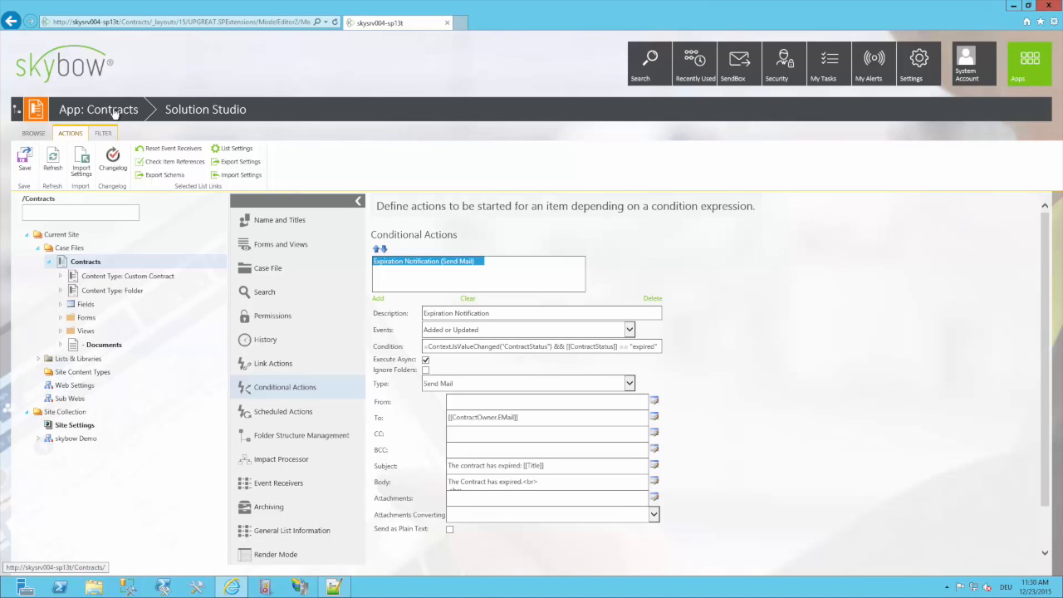
click(114, 113)
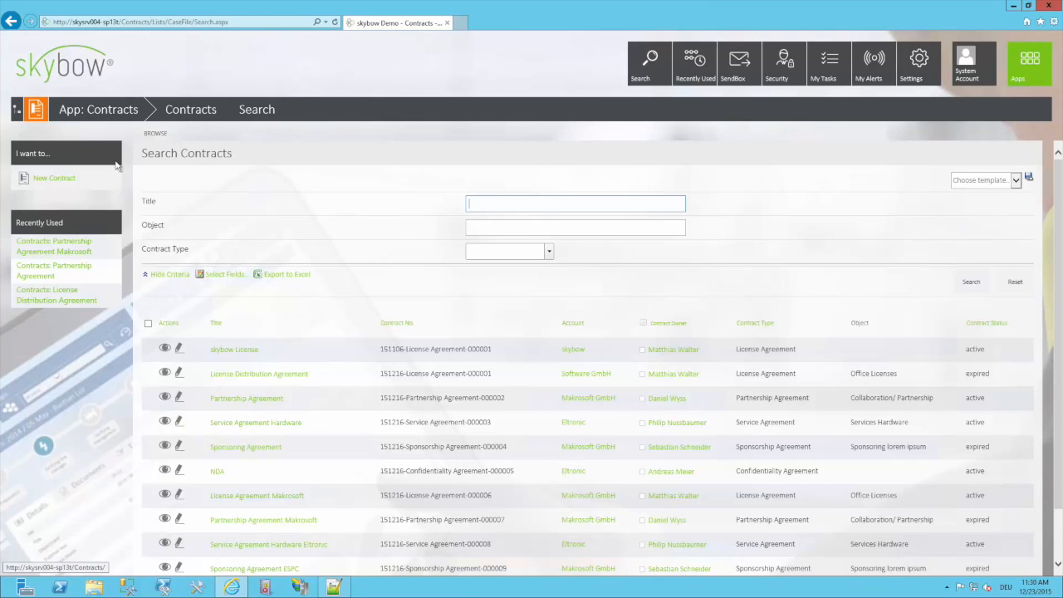
Edit the contract titled "Partnership Agreement", set its Contract Status to expired and save it
click(180, 399)
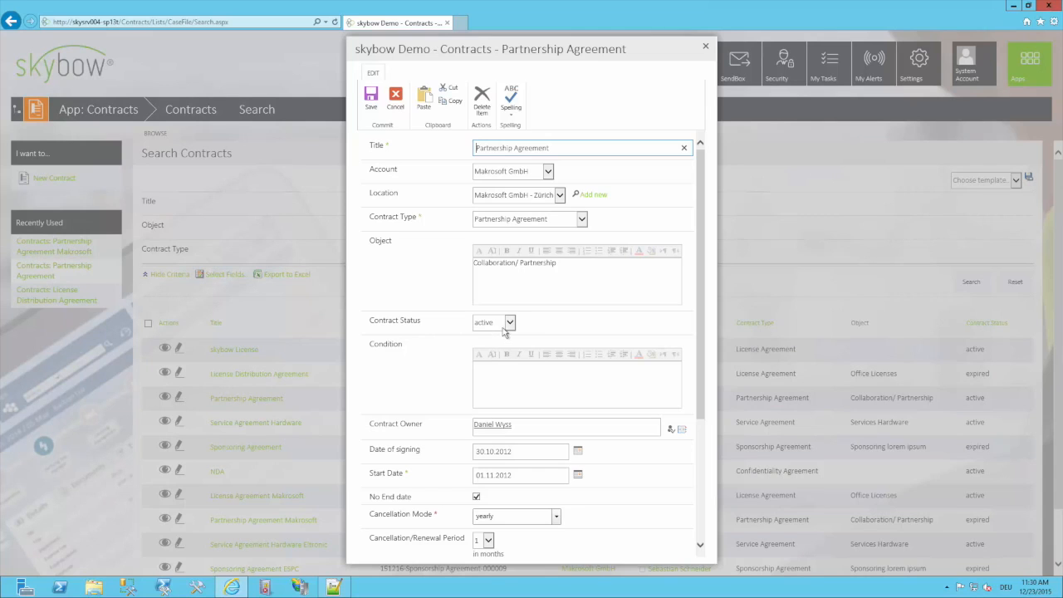
click(503, 332)
click(492, 349)
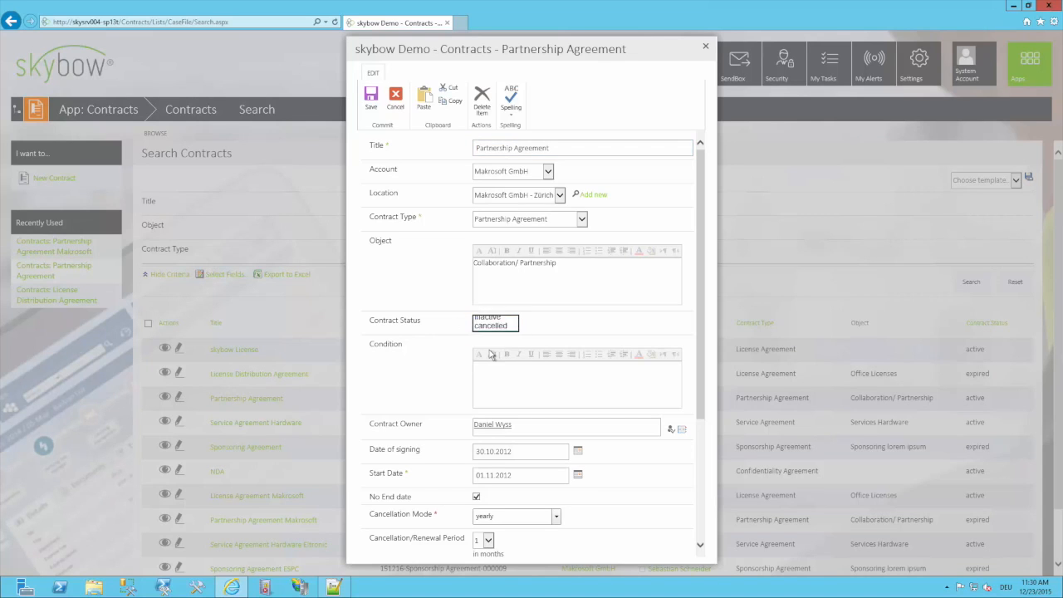
click(520, 425)
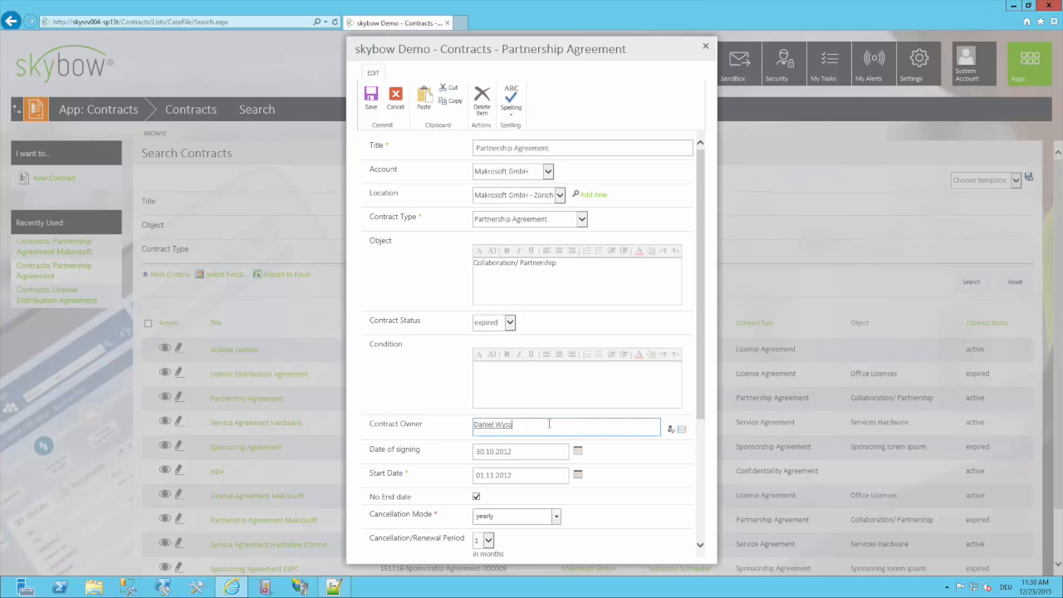
scroll(549, 424, down, 3)
click(633, 525)
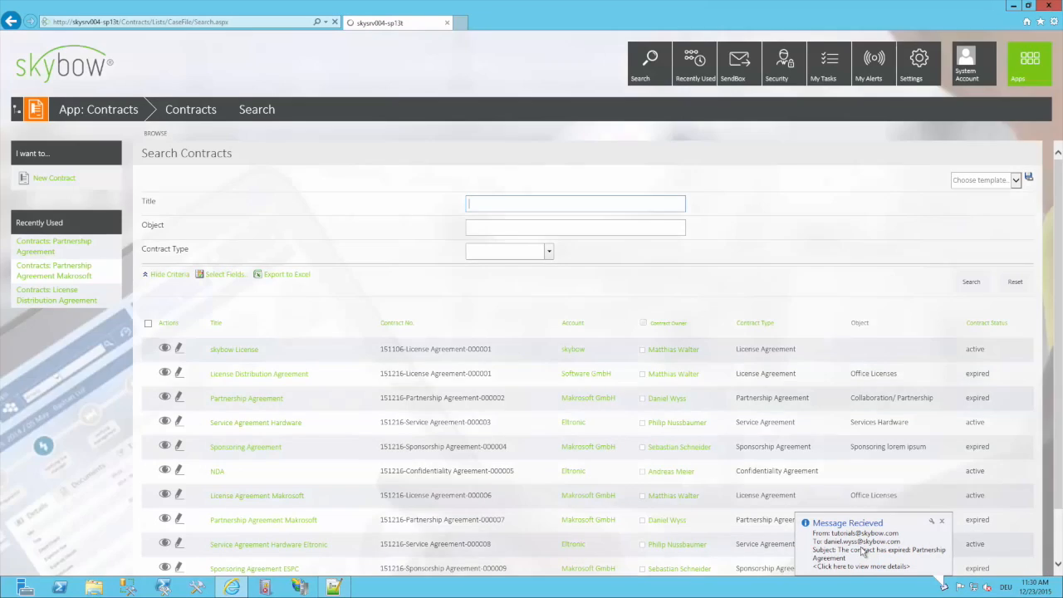
Open the received expiration mail in MiTeC Mail Viewer and check its recipient, contract details and contract link
click(862, 549)
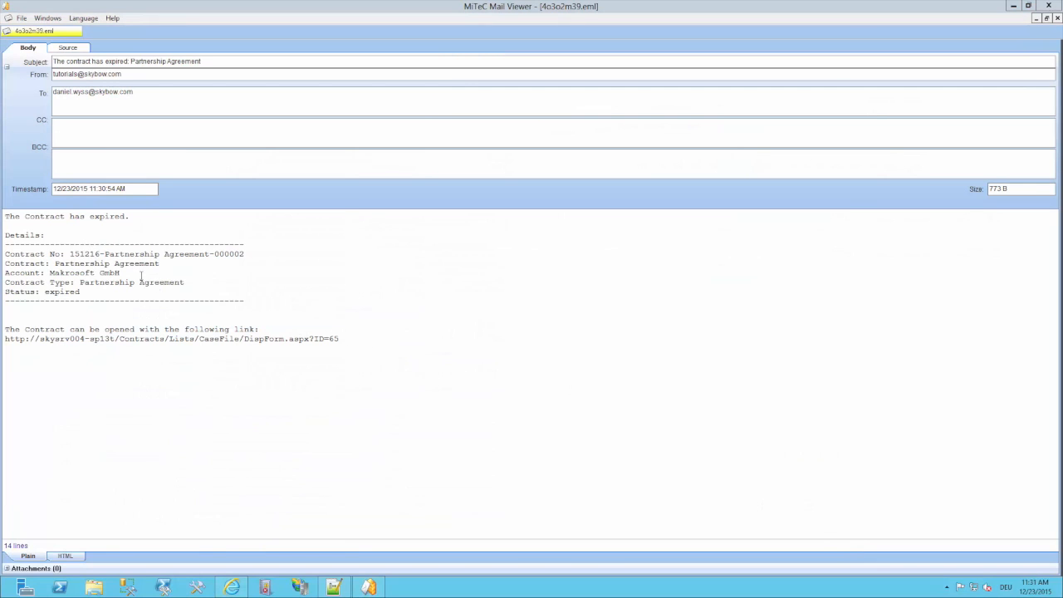
click(63, 98)
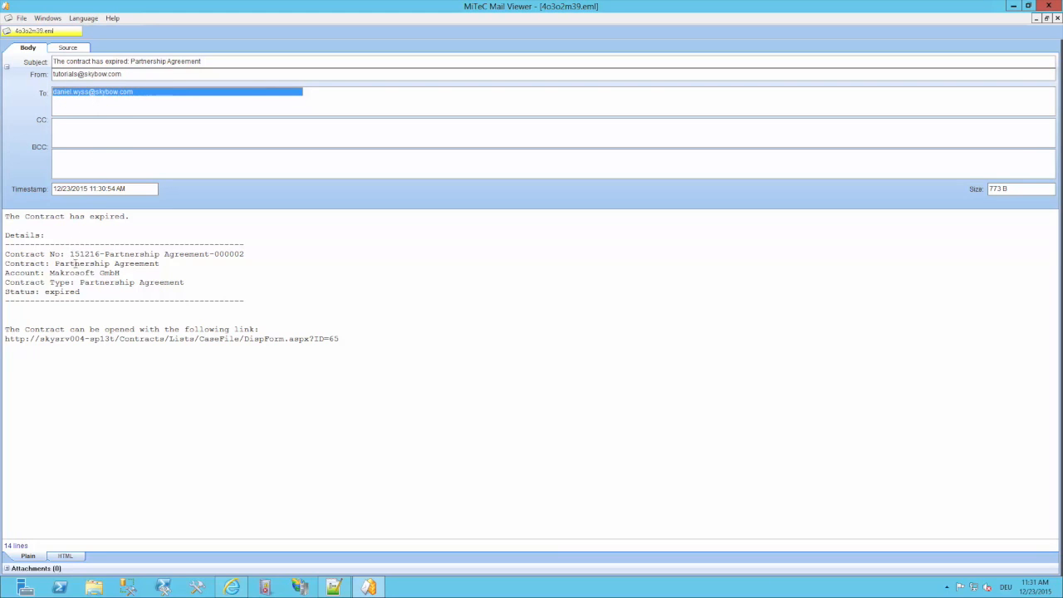
drag(70, 255, 89, 292)
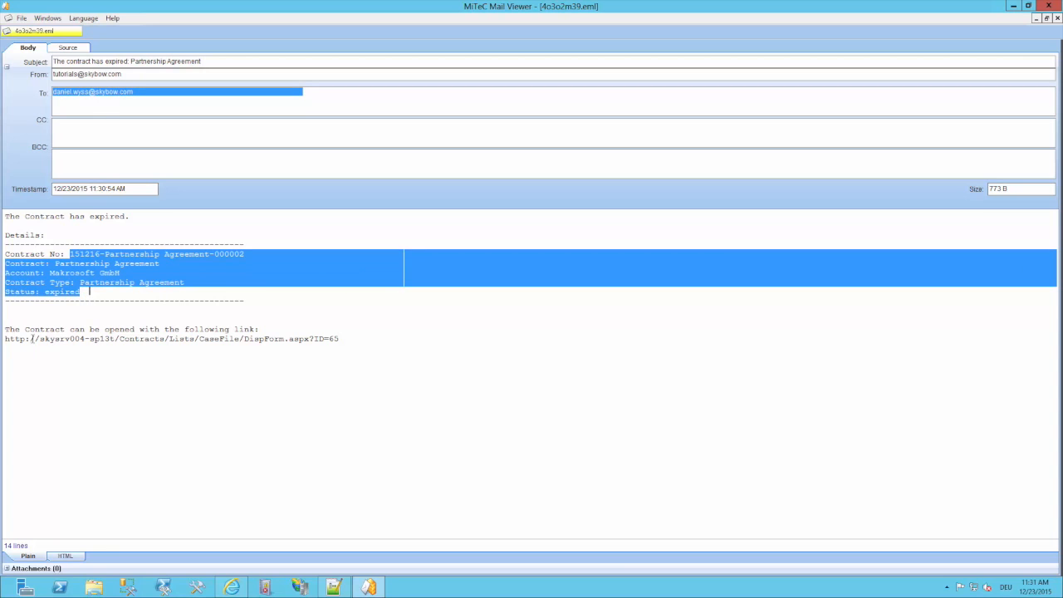
drag(32, 339, 358, 344)
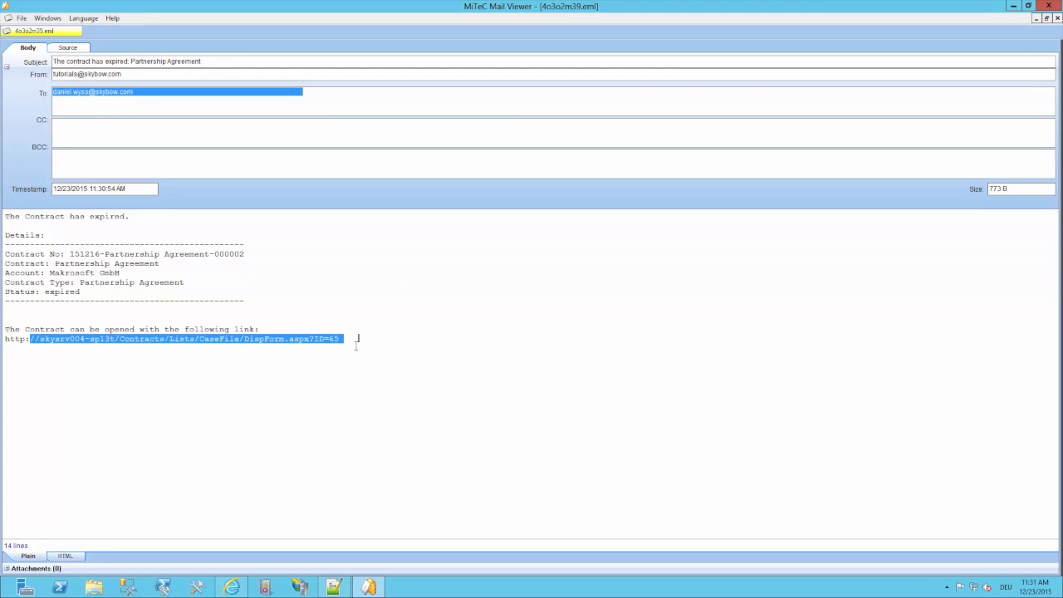